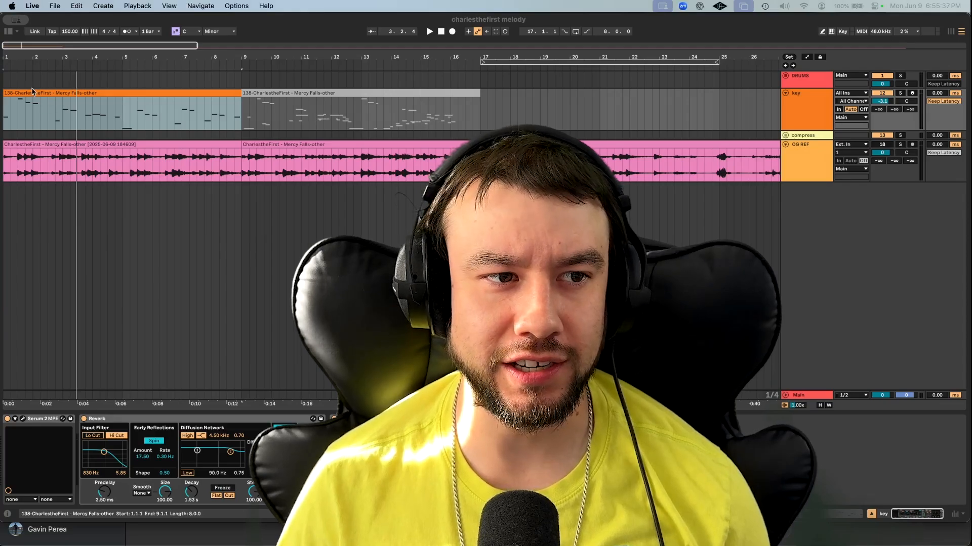
Step: Solo the key track and open its first MIDI clip, covering bars 1 to 8, for note editing
{"action": "left_click", "coordinate": [900, 94]}
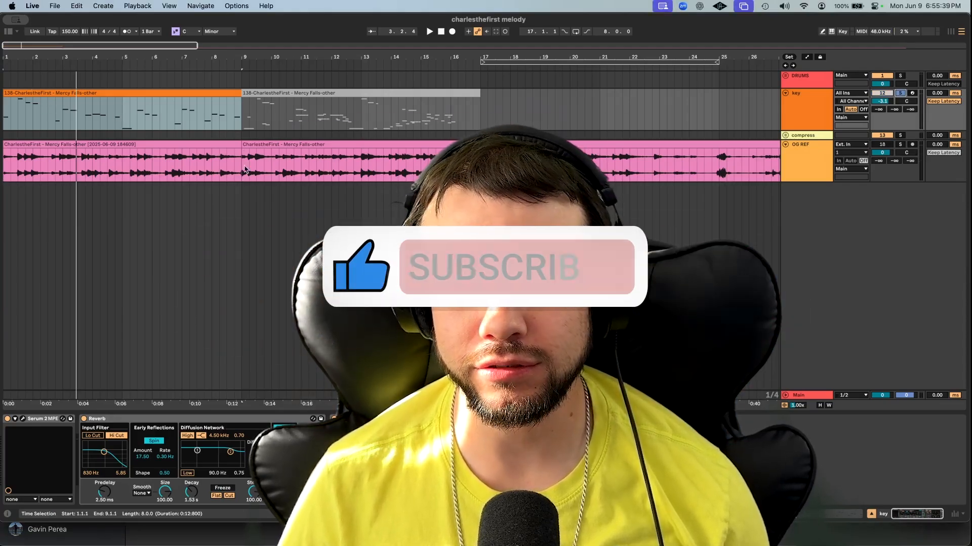
{"action": "key", "text": "space"}
{"action": "scroll", "coordinate": [38, 122], "scroll_direction": "up", "scroll_amount": 3}
{"action": "scroll", "coordinate": [37, 121], "scroll_direction": "left", "scroll_amount": 1}
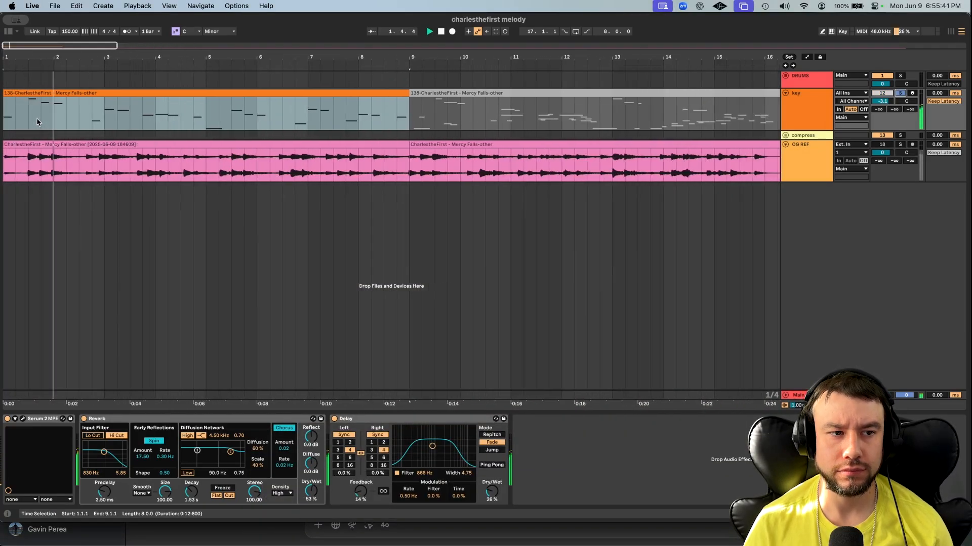
{"action": "double_click", "coordinate": [66, 93]}
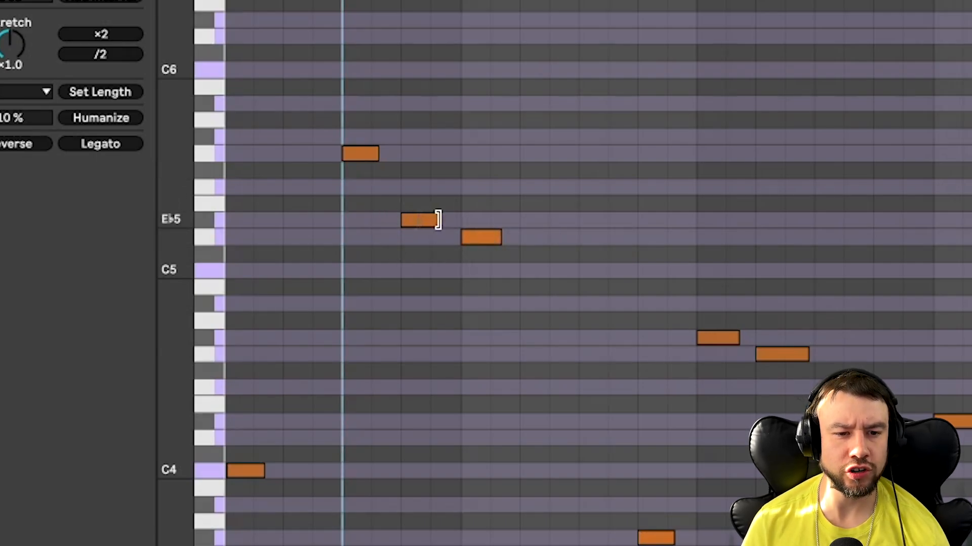
Step: Examine the opening phrase by selecting its E♭5 and D5 notes in turn, ending on the C4 note that starts the clip
{"action": "left_click", "coordinate": [420, 221]}
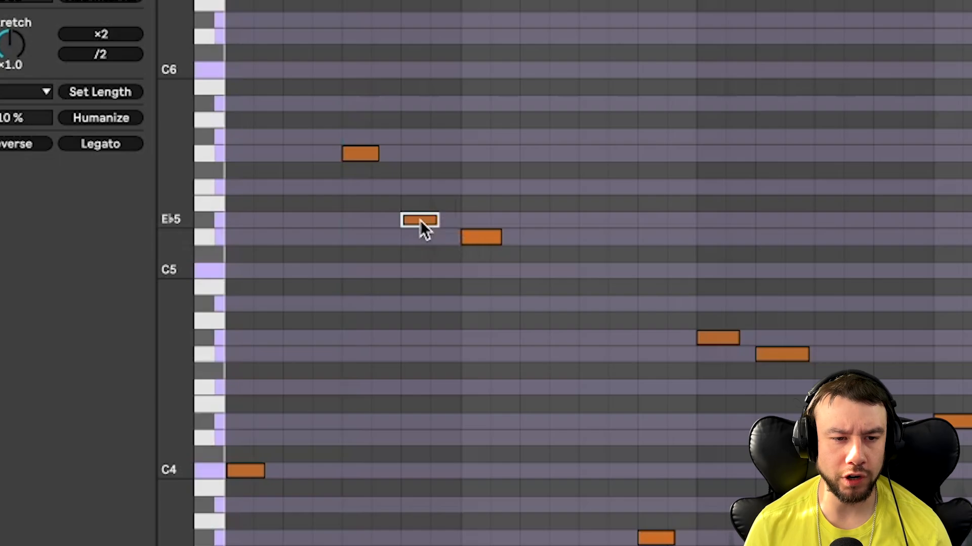
{"action": "left_click", "coordinate": [489, 239]}
{"action": "left_click", "coordinate": [376, 443]}
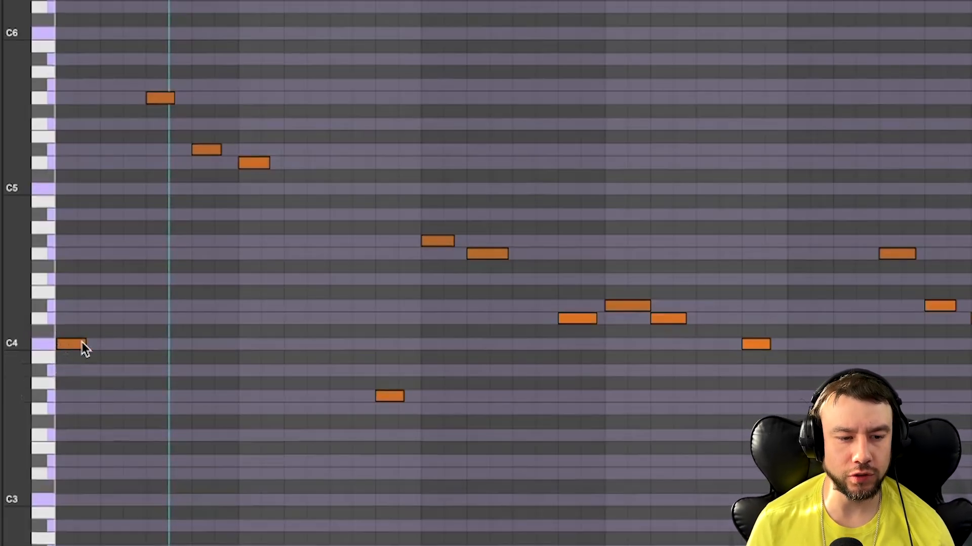
{"action": "left_click", "coordinate": [79, 343]}
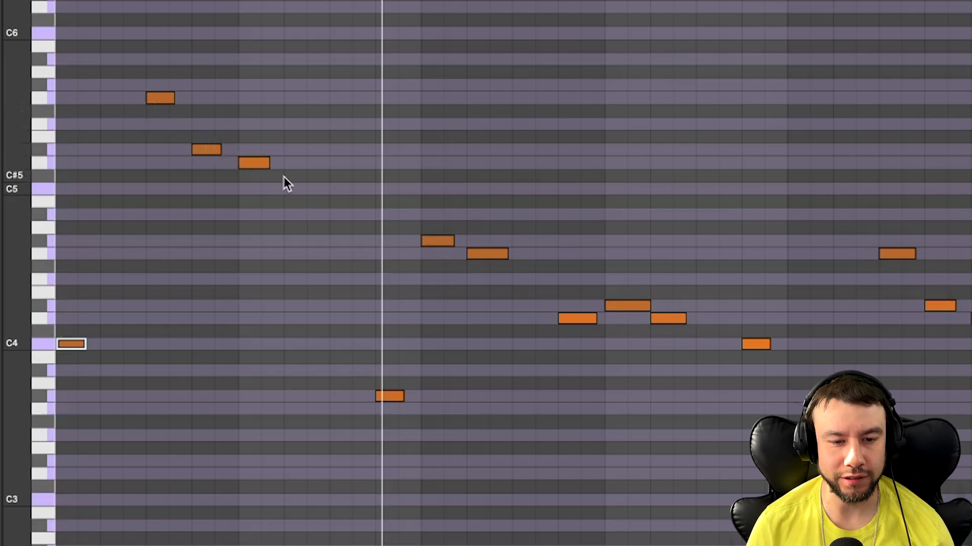
Step: Play the opening phrase of the clip through bars 1 and 2
{"action": "scroll", "coordinate": [311, 184], "scroll_direction": "down", "scroll_amount": 2}
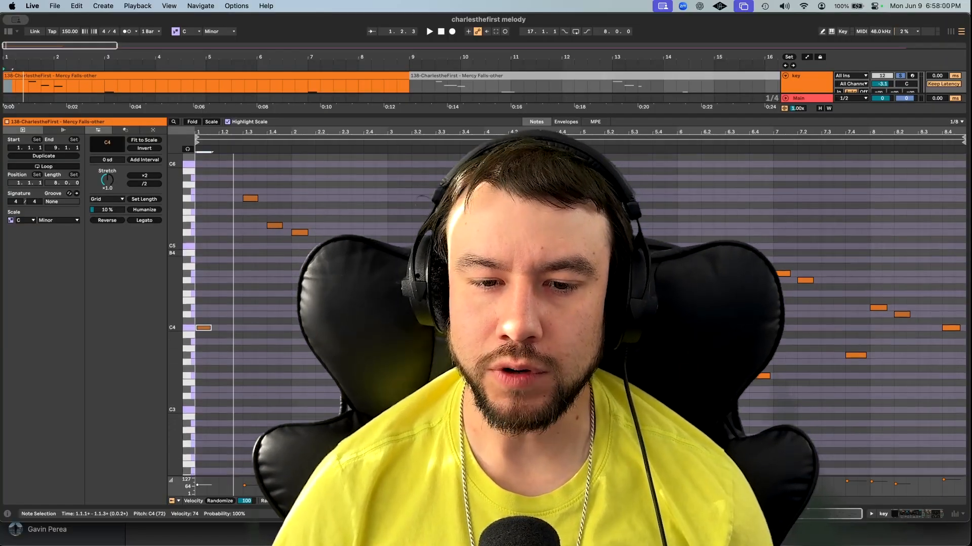
{"action": "scroll", "coordinate": [328, 253], "scroll_direction": "down", "scroll_amount": 3}
{"action": "scroll", "coordinate": [329, 253], "scroll_direction": "up", "scroll_amount": 4}
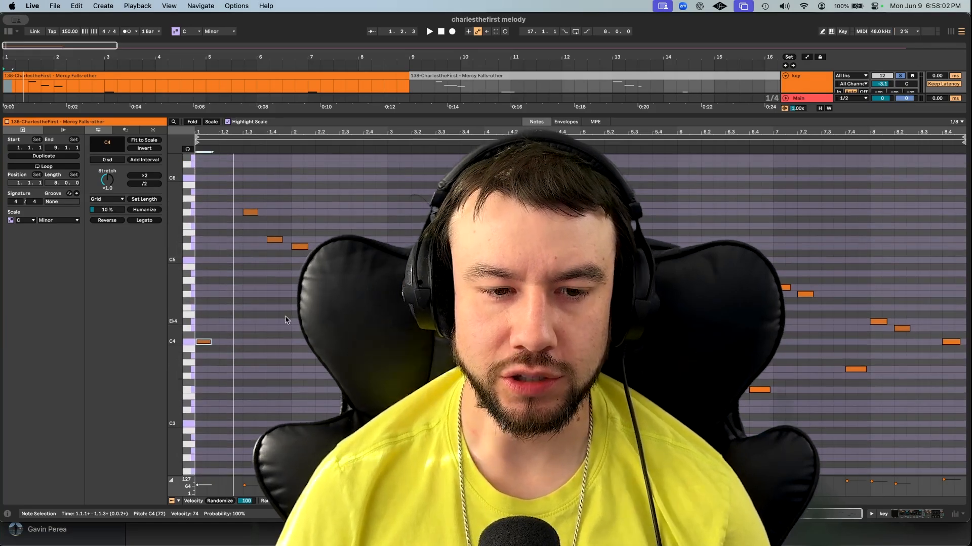
{"action": "key", "text": "space"}
{"action": "scroll", "coordinate": [282, 353], "scroll_direction": "down", "scroll_amount": 1}
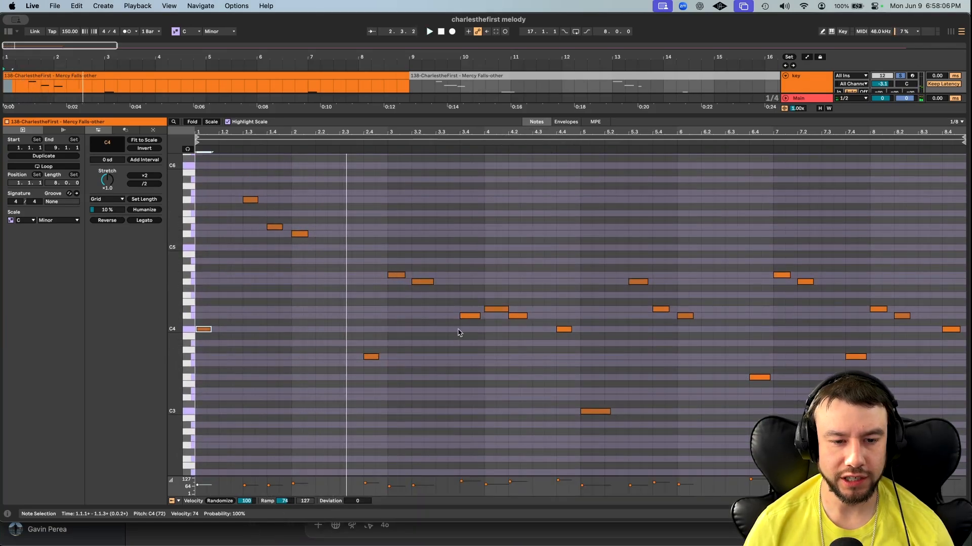
Step: Select the first C4 note and play the melody from the start of the clip through bar 4
{"action": "left_click", "coordinate": [232, 339]}
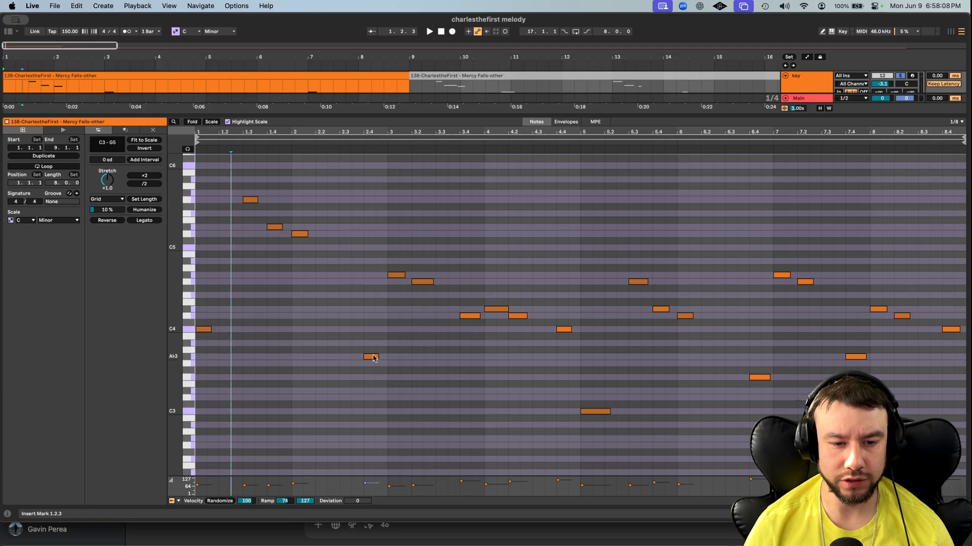
{"action": "left_click", "coordinate": [200, 330]}
{"action": "key", "text": "space"}
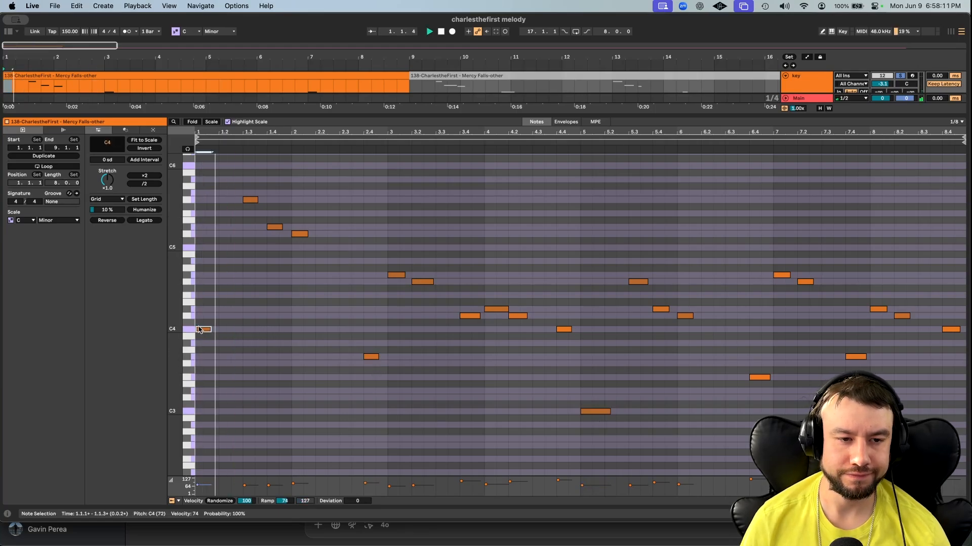
{"action": "scroll", "coordinate": [286, 368], "scroll_direction": "up", "scroll_amount": 1}
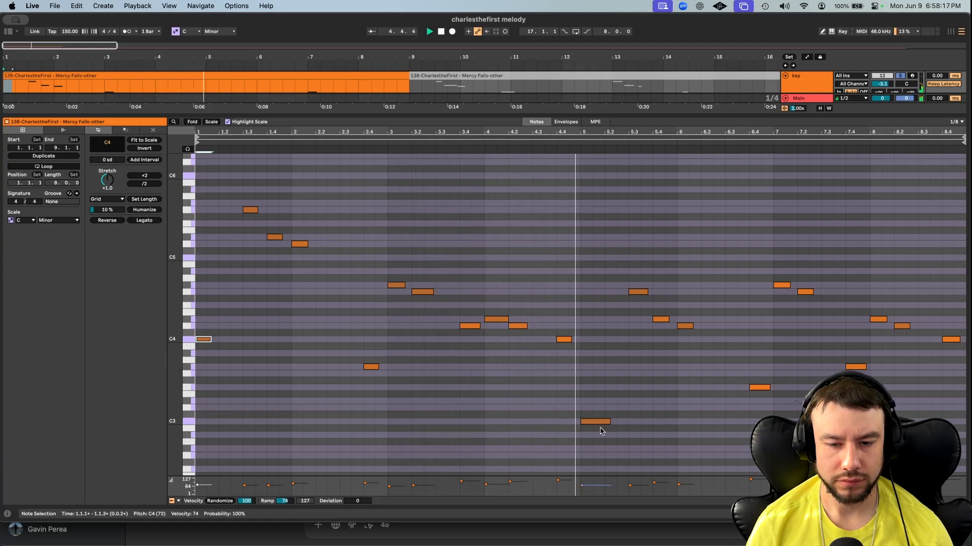
Step: Compare the A♭4 and G4 pair at bar 3 with the four opening notes, playing the opening phrase
{"action": "left_click_drag", "start_coordinate": [384, 283], "coordinate": [438, 304]}
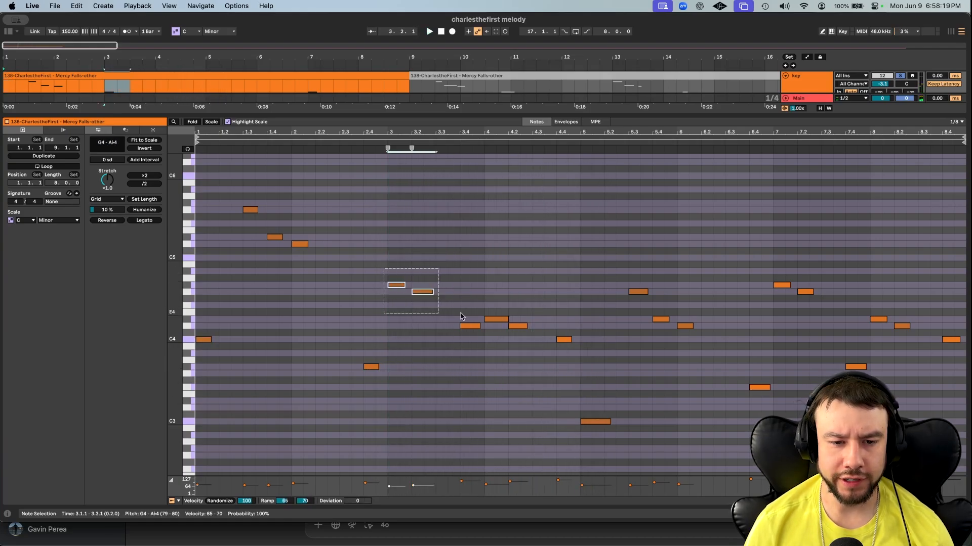
{"action": "left_click", "coordinate": [399, 299]}
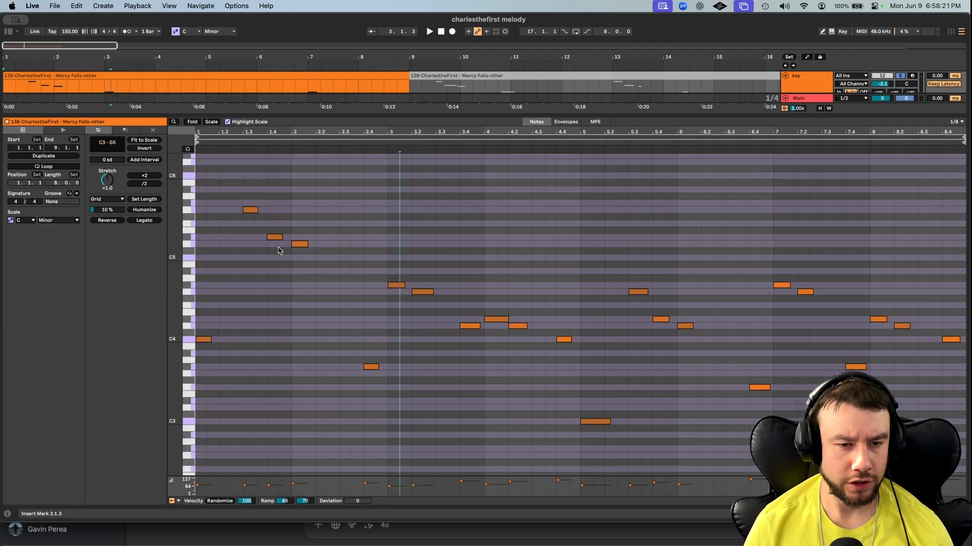
{"action": "left_click_drag", "start_coordinate": [335, 367], "coordinate": [197, 150]}
{"action": "key", "text": "space"}
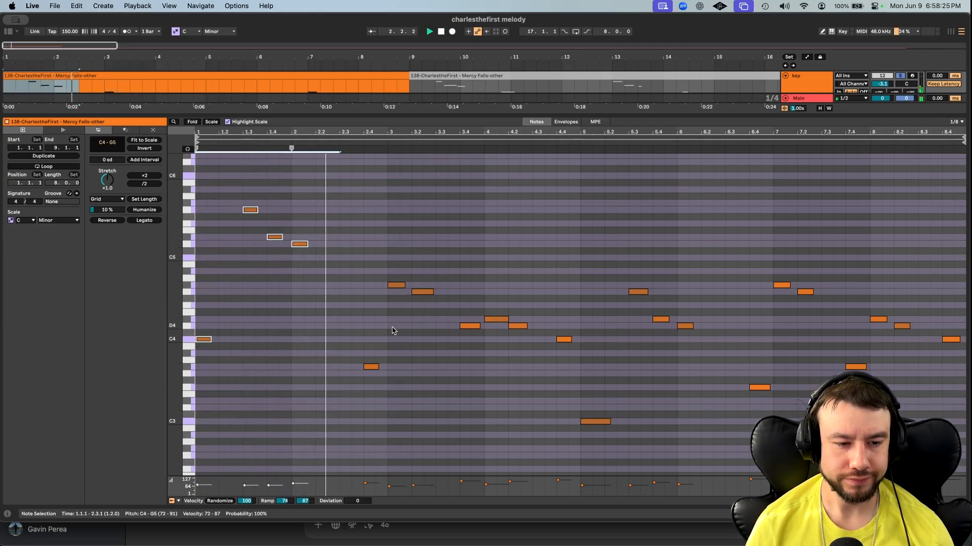
{"action": "key", "text": "space"}
Step: Single out the A♭3 note at the end of bar 2 and the A♭4 note at bar 3, and play the melody
{"action": "left_click", "coordinate": [374, 366]}
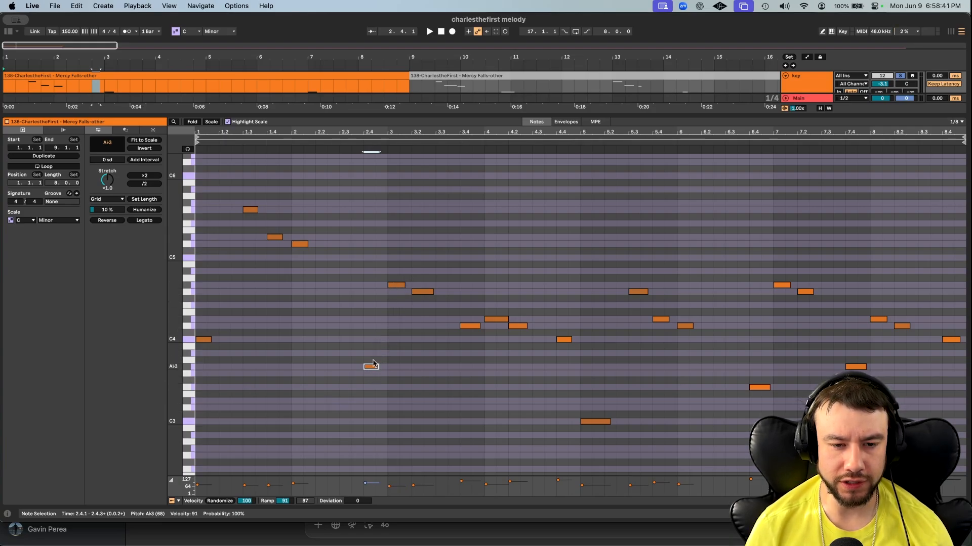
{"action": "left_click", "coordinate": [396, 285]}
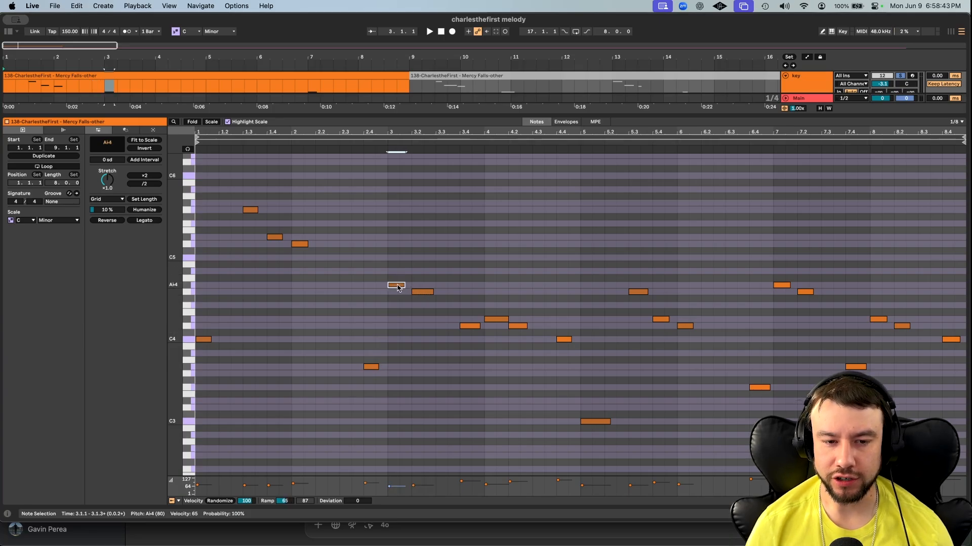
{"action": "key", "text": "space"}
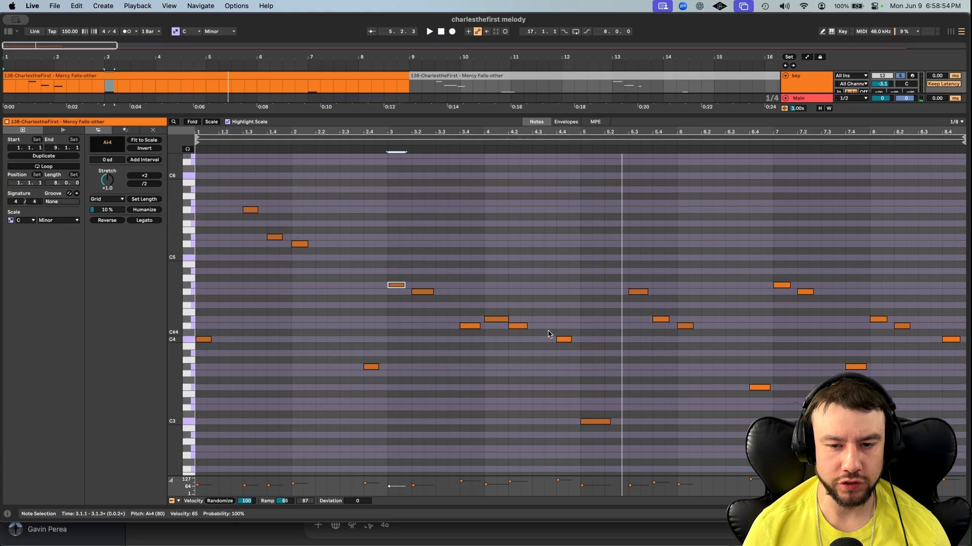
Step: Examine the four-bar phrase by selecting its notes and playing it, ending on the C3 note that starts bar 5
{"action": "left_click_drag", "start_coordinate": [579, 153], "coordinate": [195, 458]}
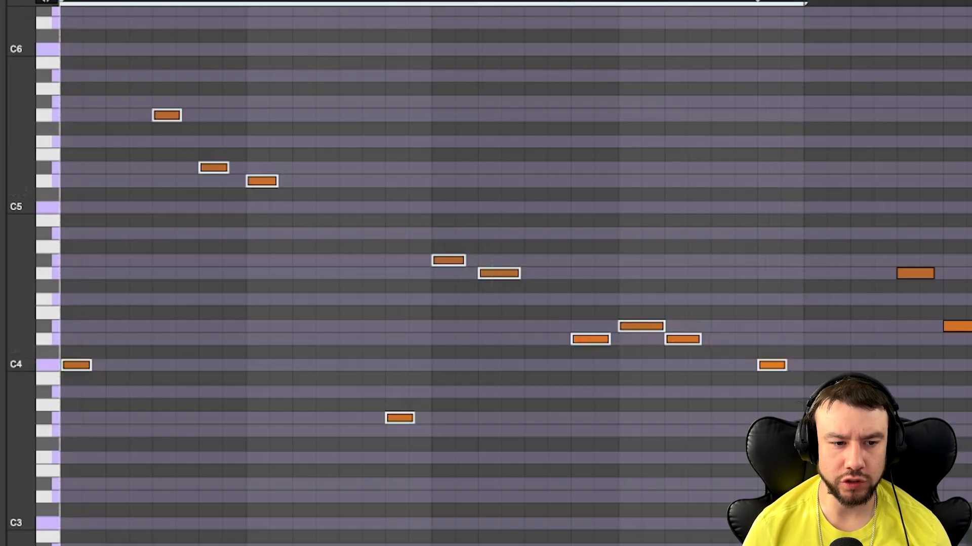
{"action": "left_click", "coordinate": [108, 381]}
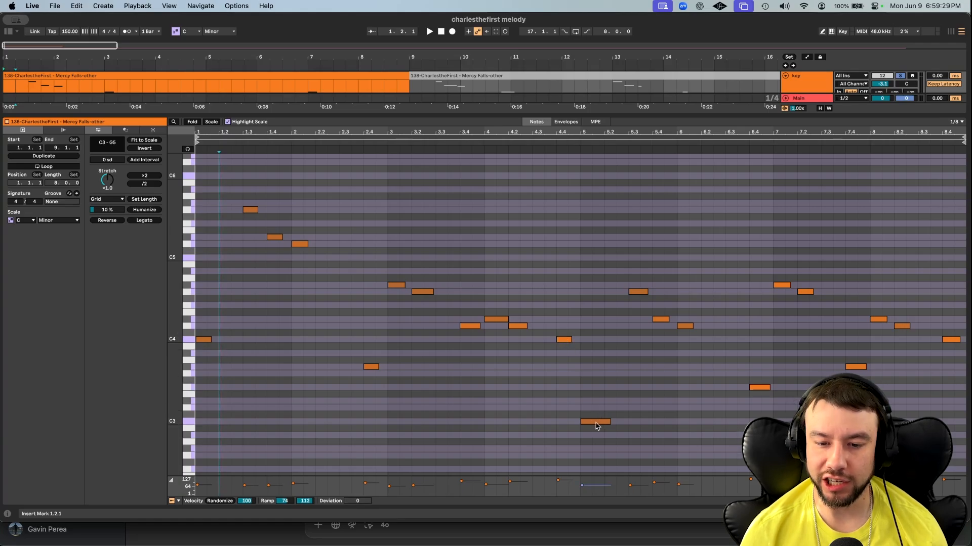
{"action": "left_click", "coordinate": [385, 142]}
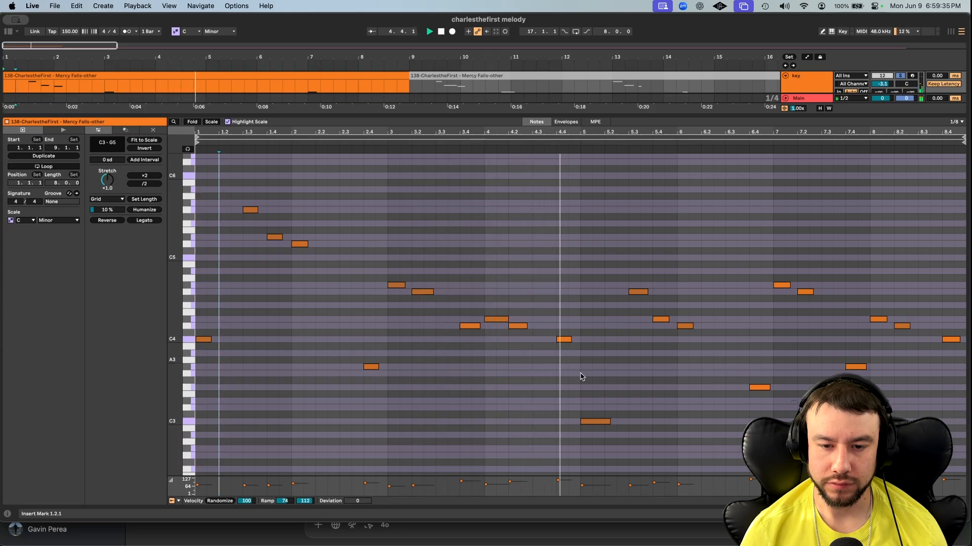
{"action": "key", "text": "space"}
{"action": "left_click", "coordinate": [595, 421]}
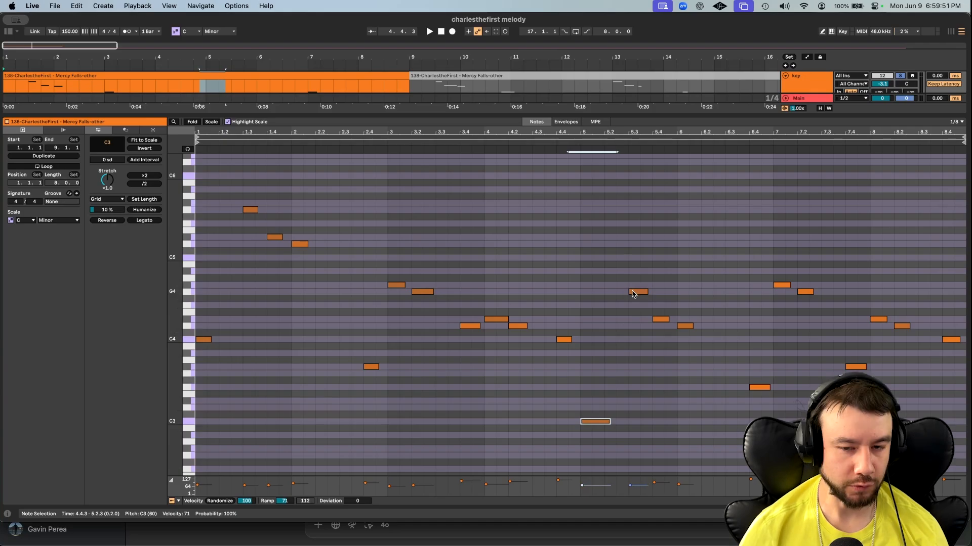
{"action": "left_click_drag", "start_coordinate": [637, 293], "coordinate": [628, 219]}
{"action": "key", "text": "super+z"}
{"action": "key", "text": "super+z"}
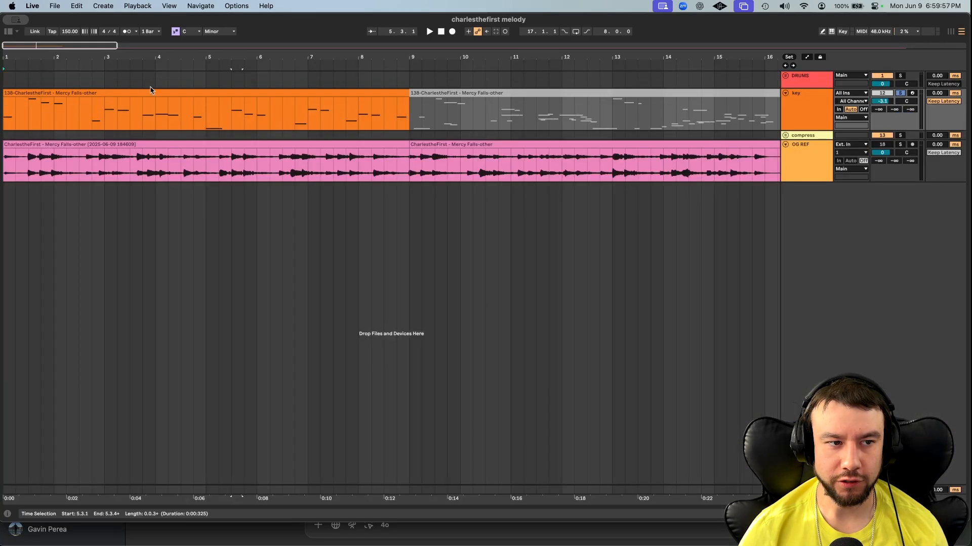
Step: Reopen the notes of the key track's first clip and play it from the beginning into the second four bars
{"action": "left_click", "coordinate": [202, 86]}
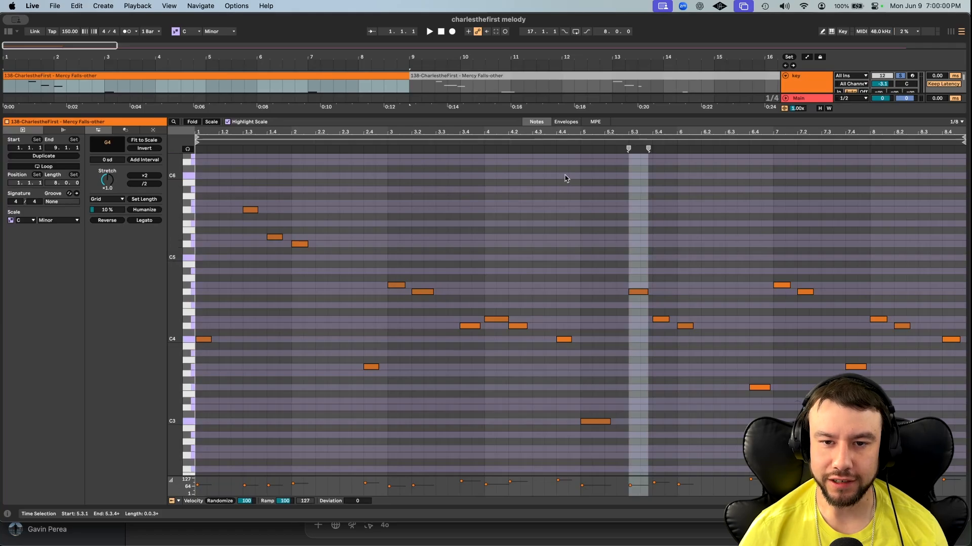
{"action": "key", "text": "space"}
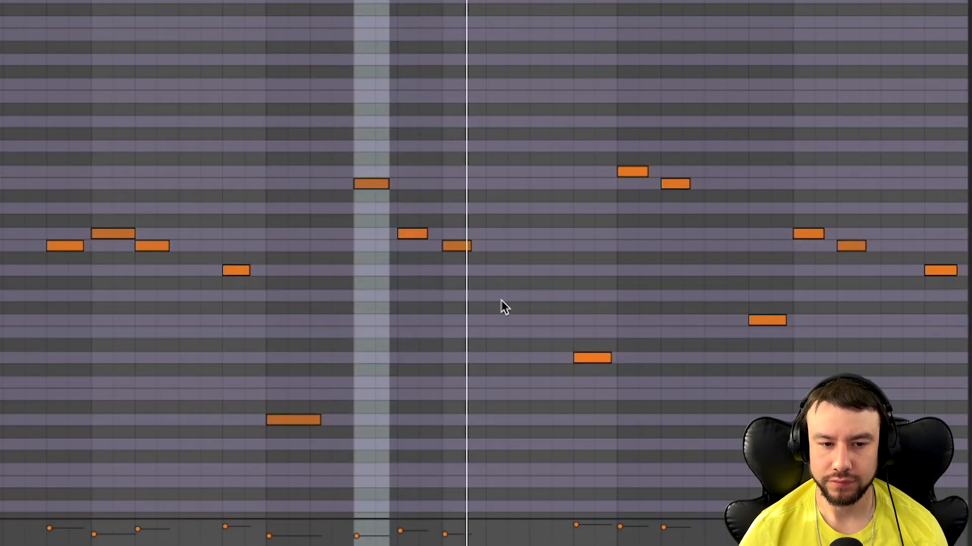
{"action": "scroll", "coordinate": [500, 300], "scroll_direction": "down", "scroll_amount": 2}
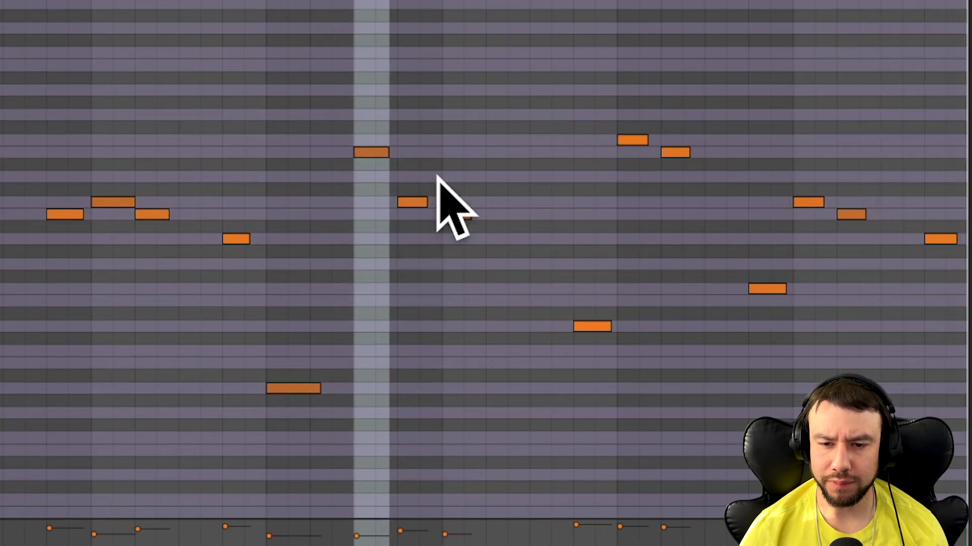
Step: Examine the second phrase by selecting G4, E♭4 and D4 in turn, comparing the C3 note at bar 5 with the F3 note before bar 7
{"action": "left_click", "coordinate": [379, 152]}
{"action": "left_click", "coordinate": [415, 202]}
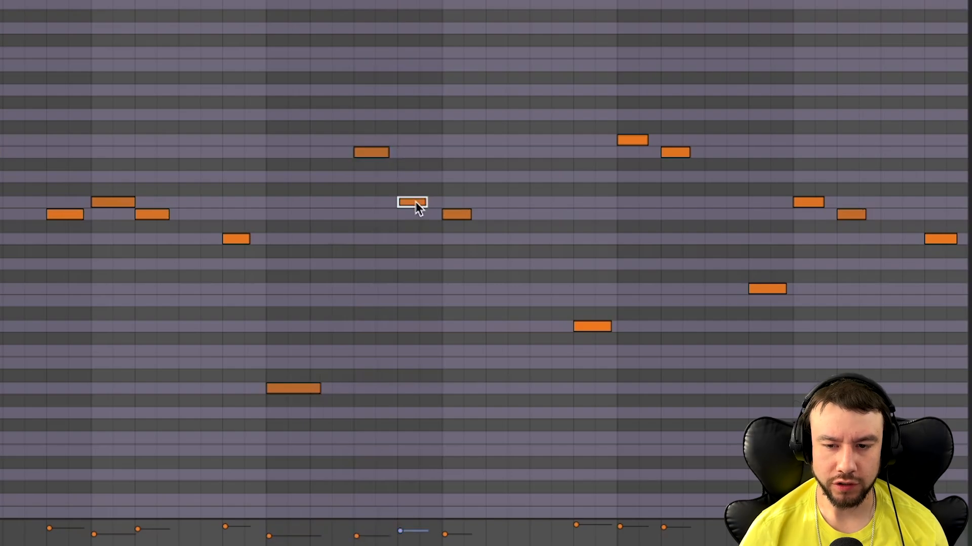
{"action": "left_click", "coordinate": [456, 215]}
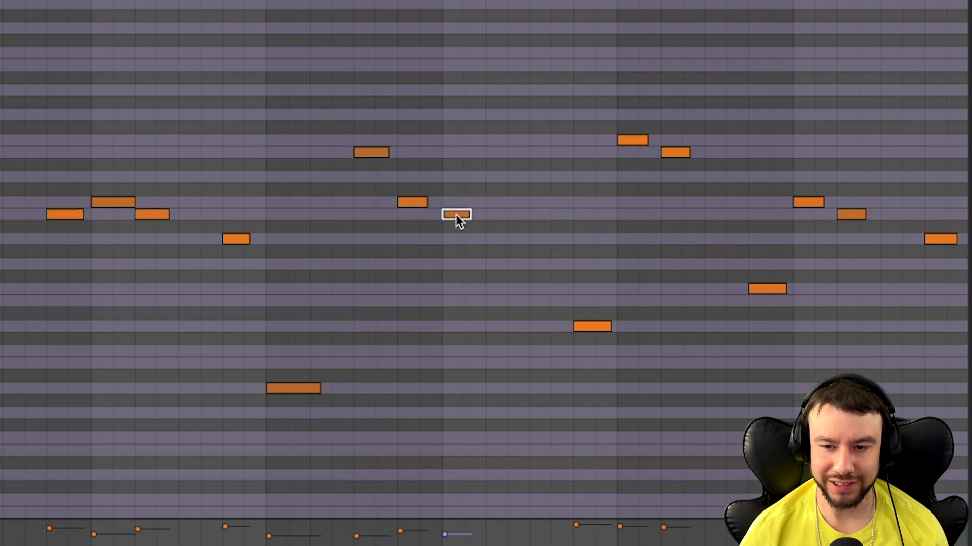
{"action": "left_click", "coordinate": [596, 328]}
{"action": "left_click", "coordinate": [292, 387]}
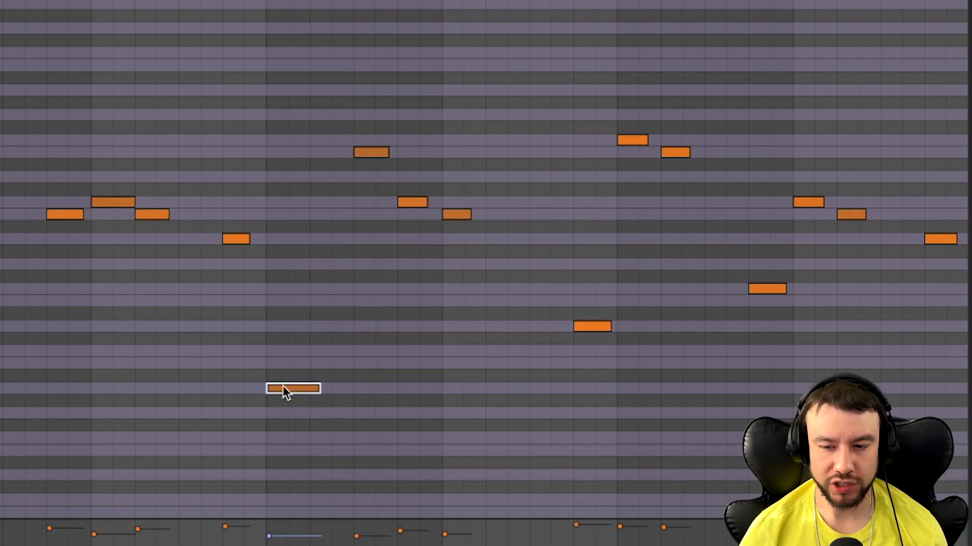
{"action": "left_click", "coordinate": [592, 326]}
Step: Play the whole eight-bar clip and examine how its high and low notes are laid out
{"action": "key", "text": "space"}
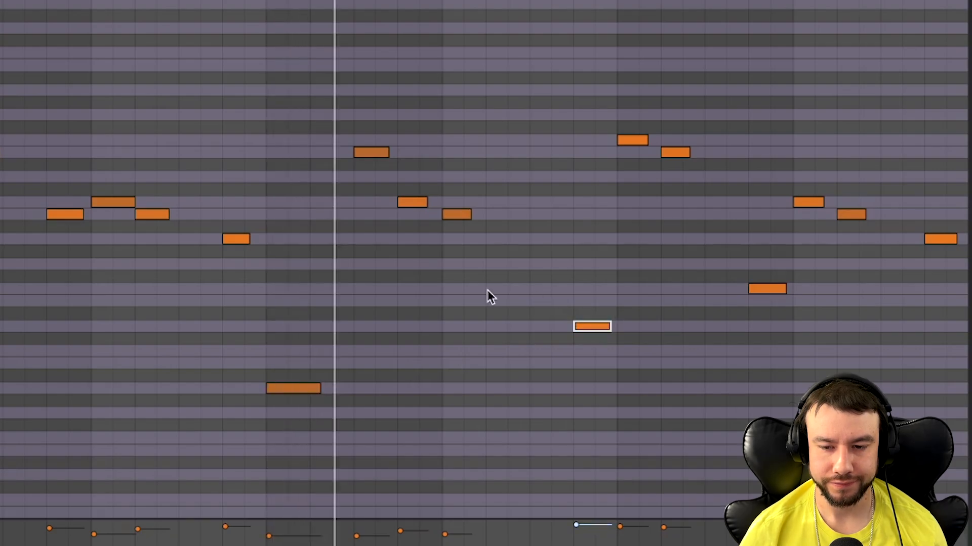
{"action": "scroll", "coordinate": [569, 338], "scroll_direction": "up", "scroll_amount": 1}
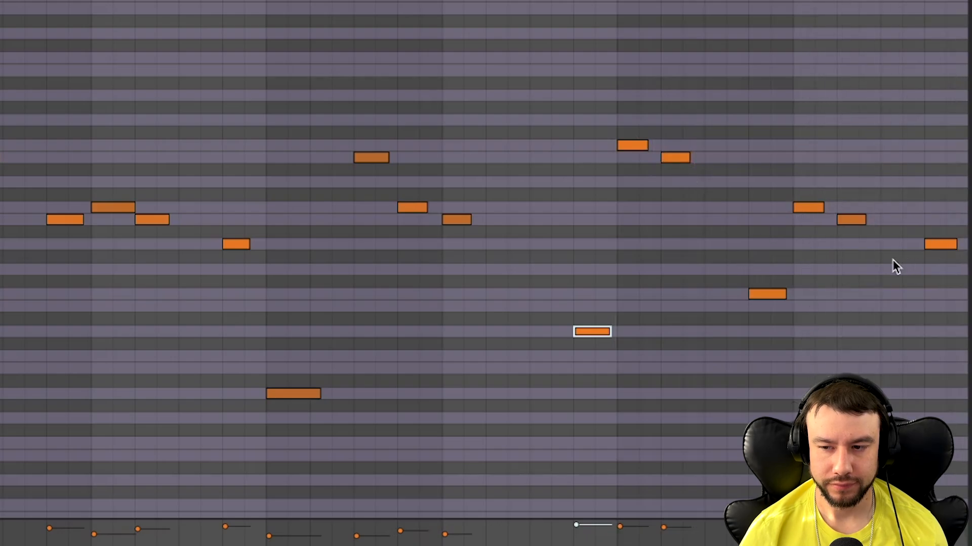
{"action": "scroll", "coordinate": [891, 259], "scroll_direction": "down", "scroll_amount": 1}
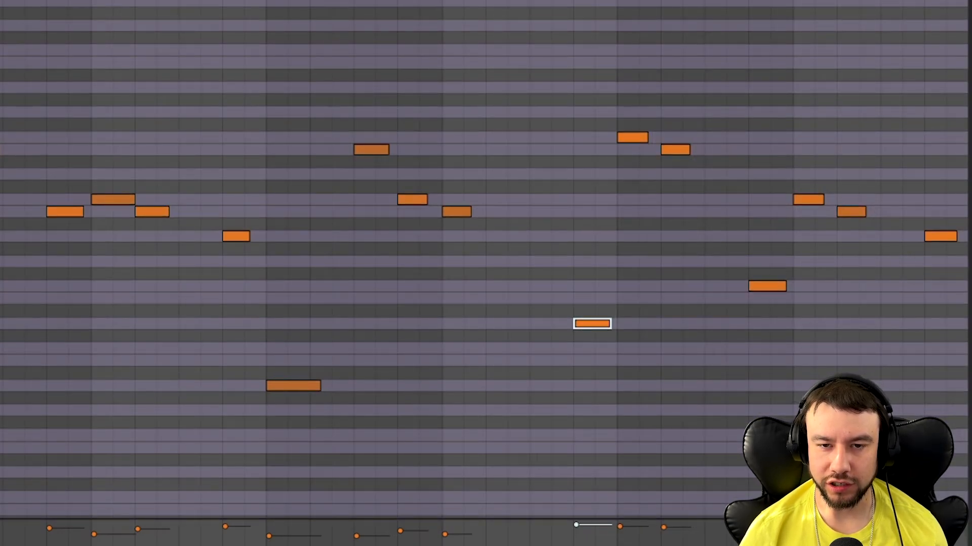
{"action": "scroll", "coordinate": [535, 286], "scroll_direction": "up", "scroll_amount": 2}
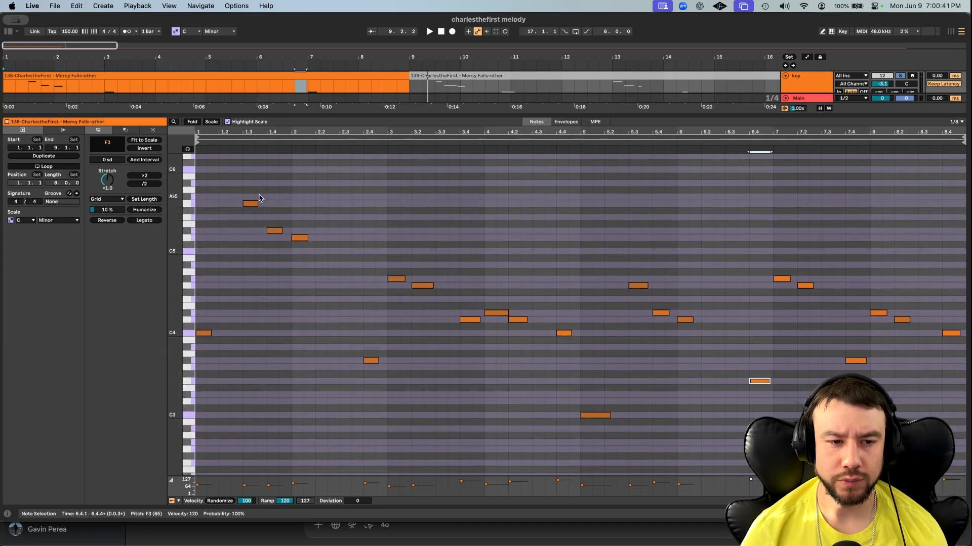
{"action": "scroll", "coordinate": [433, 349], "scroll_direction": "down", "scroll_amount": 1}
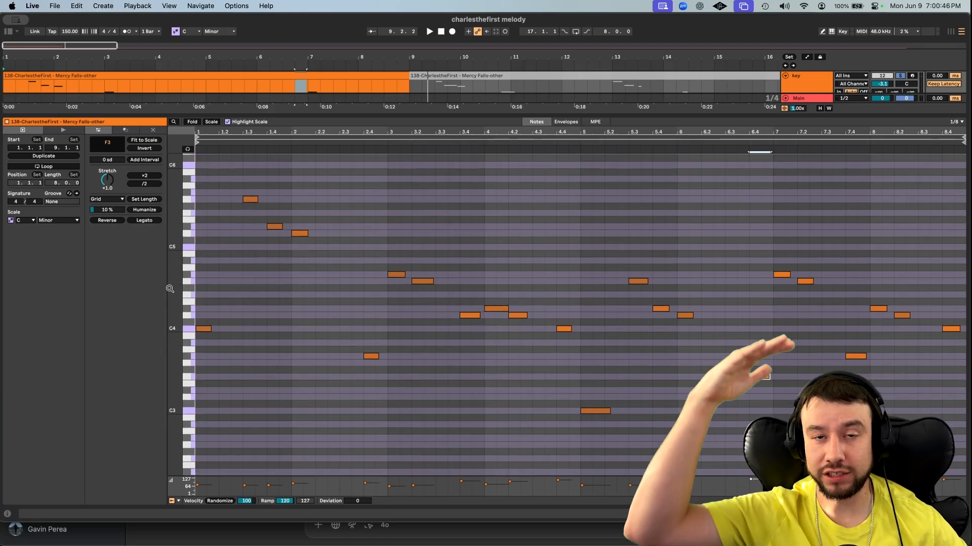
{"action": "scroll", "coordinate": [246, 285], "scroll_direction": "up", "scroll_amount": 5}
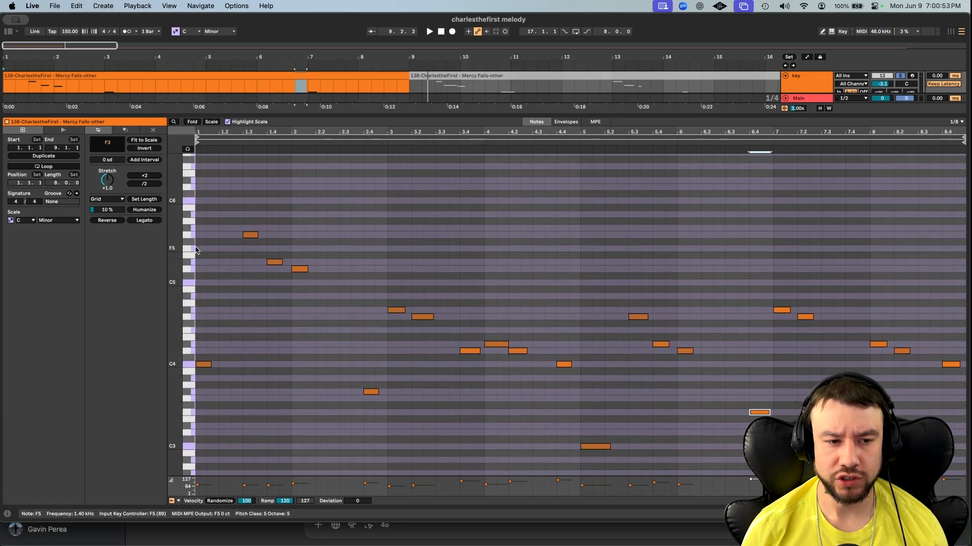
Step: Review the eight-bar clip's note layout, hide the note editor and play the arrangement from the start
{"action": "scroll", "coordinate": [405, 275], "scroll_direction": "down", "scroll_amount": 4}
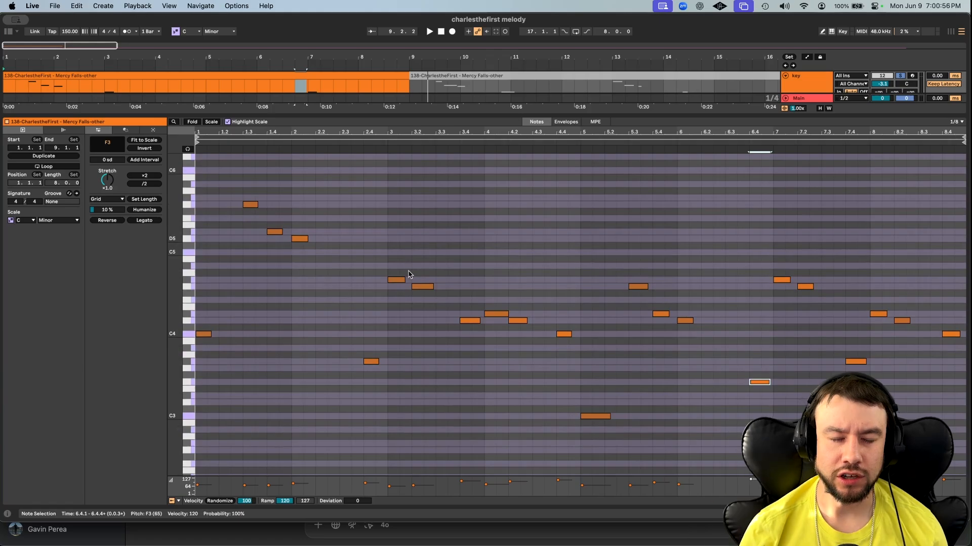
{"action": "scroll", "coordinate": [457, 293], "scroll_direction": "up", "scroll_amount": 2}
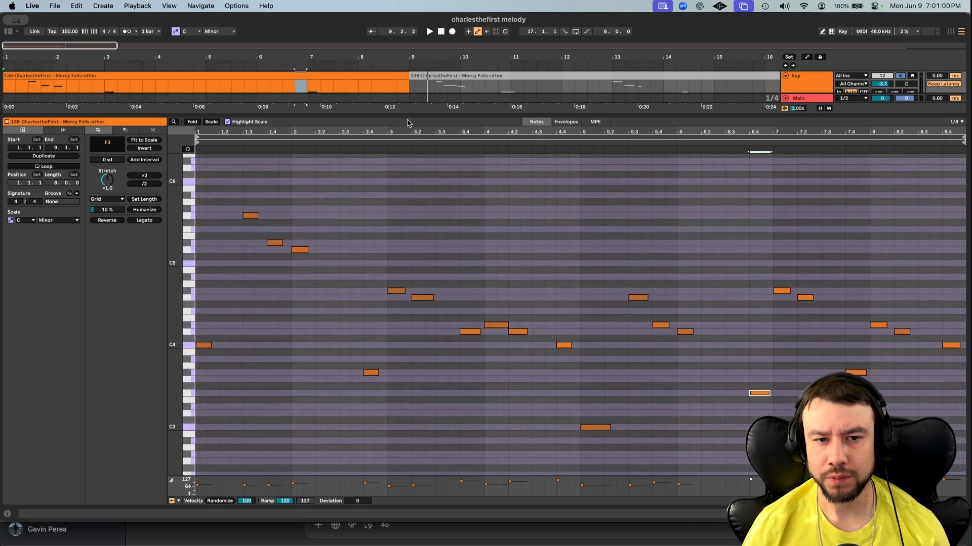
{"action": "key", "text": "super+alt+l"}
{"action": "key", "text": "space"}
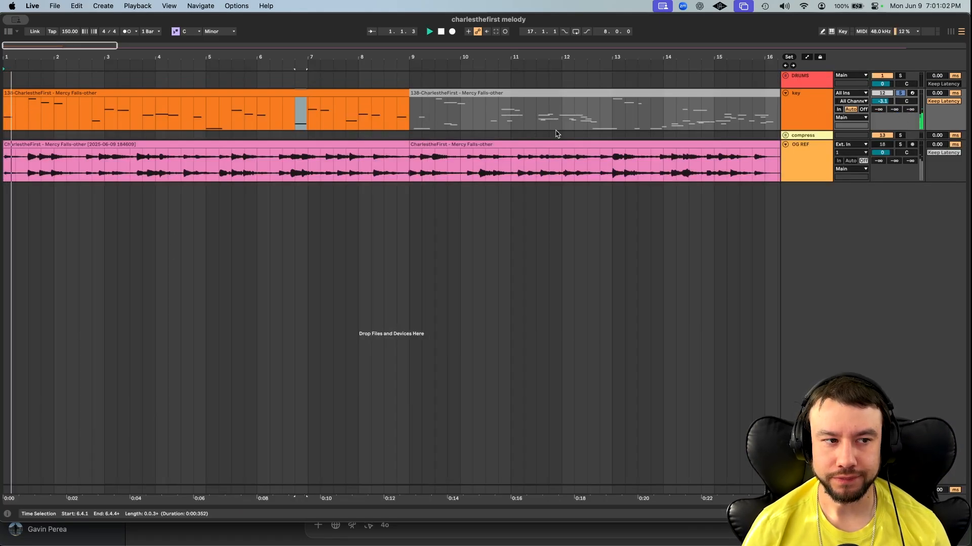
Step: Show the key track's devices and switch off its Delay and Reverb, checking the dry sound in playback
{"action": "double_click", "coordinate": [810, 122]}
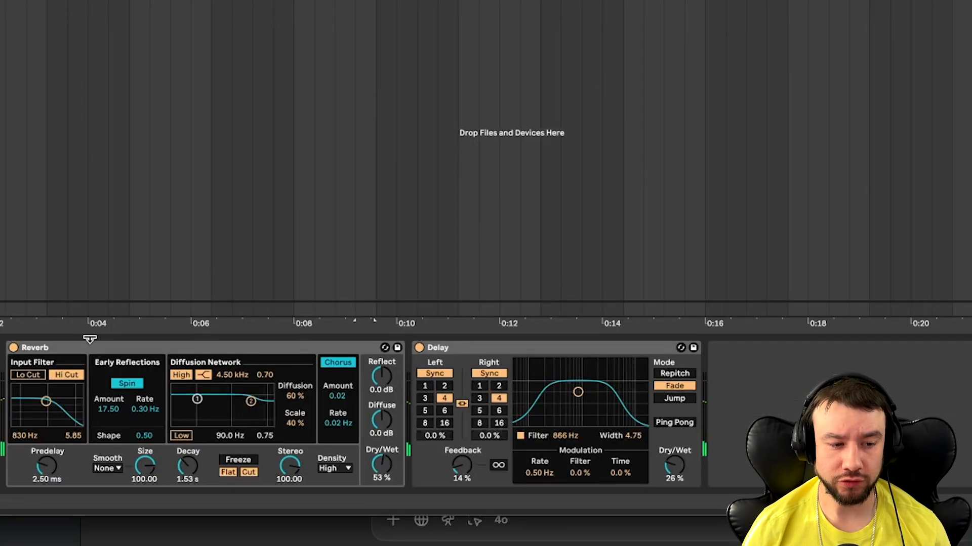
{"action": "left_click", "coordinate": [419, 347]}
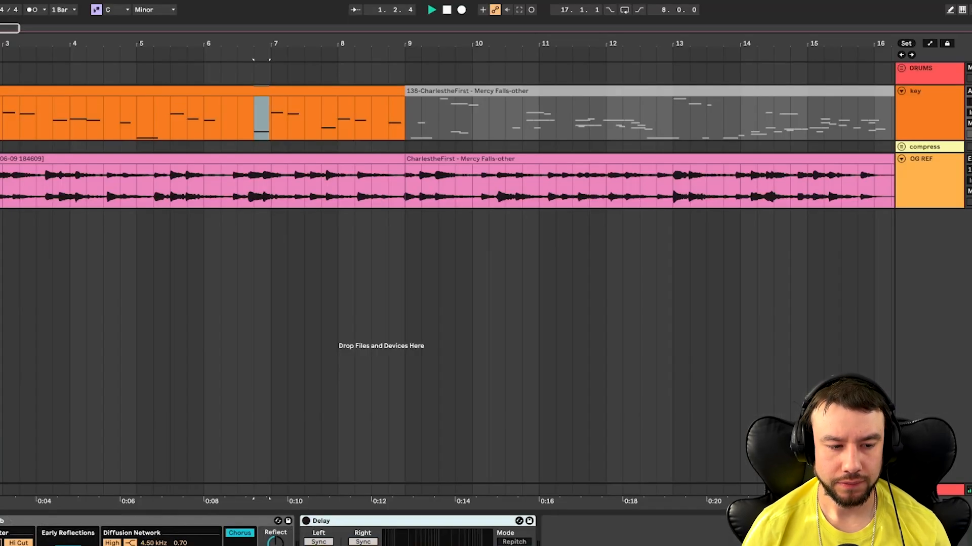
{"action": "left_click", "coordinate": [1, 522]}
{"action": "key", "text": "space"}
{"action": "key", "text": "space"}
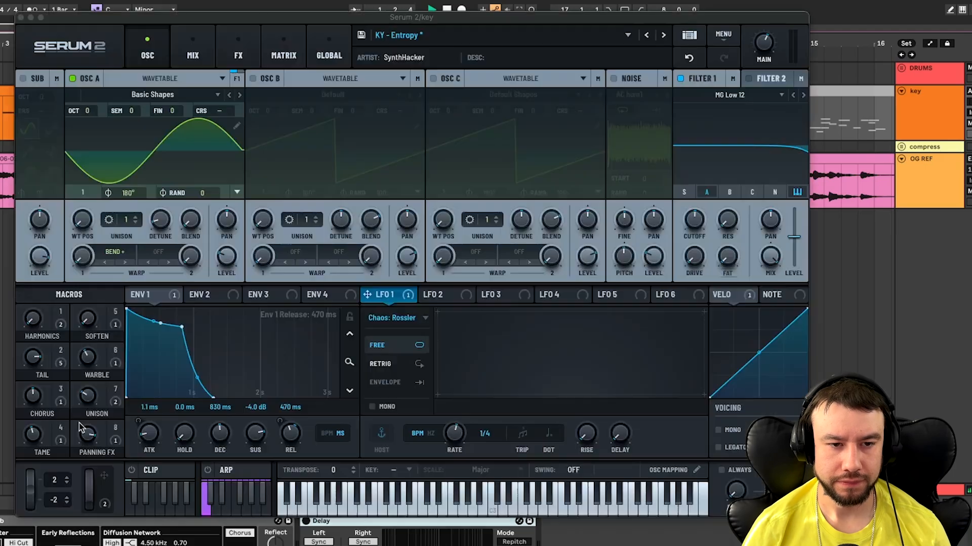
Step: Load the factory Keyboard preset KY - Entropy in Serum 2 and set oscillator A's unison to 1
{"action": "left_click", "coordinate": [425, 35]}
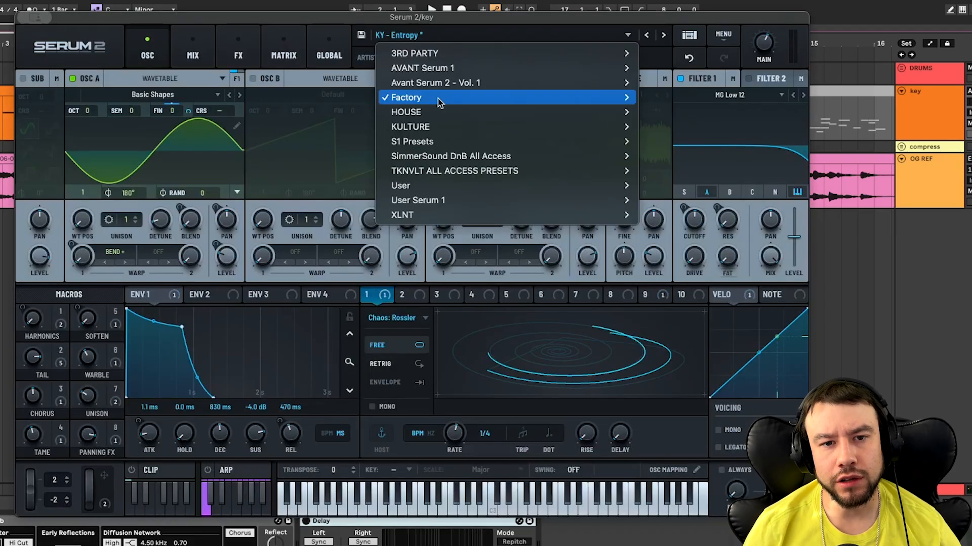
{"action": "mouse_move", "coordinate": [440, 100]}
{"action": "mouse_move", "coordinate": [678, 276]}
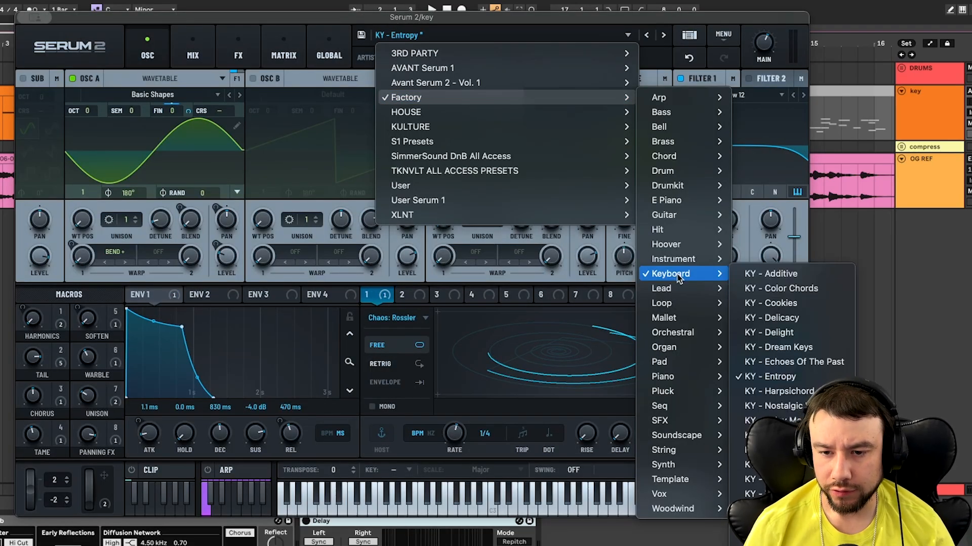
{"action": "left_click", "coordinate": [787, 383]}
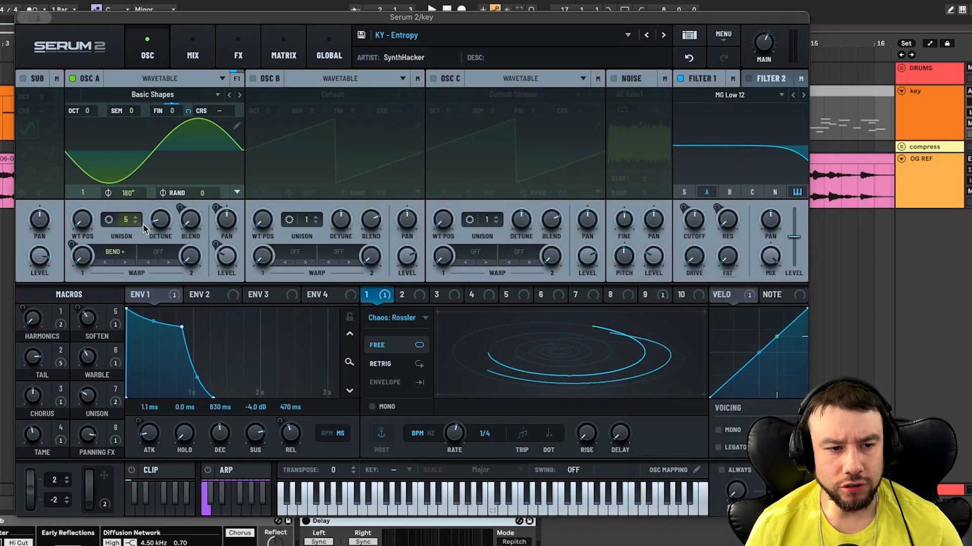
{"action": "left_click_drag", "start_coordinate": [126, 221], "coordinate": [128, 231]}
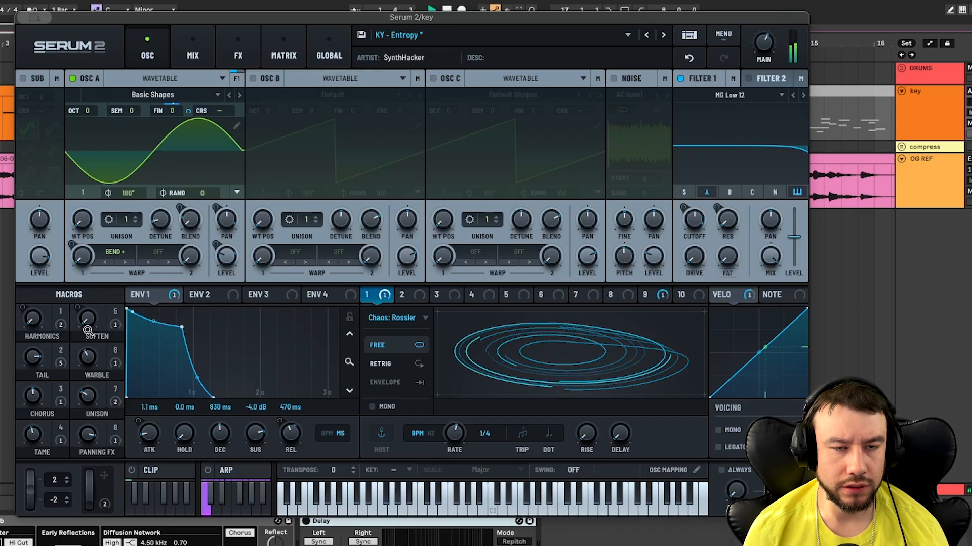
Step: Examine the preset's LFO 1, LFO 9 and effects chain, listen to the melody, and return to the oscillators
{"action": "left_click", "coordinate": [238, 55]}
{"action": "left_click", "coordinate": [148, 55]}
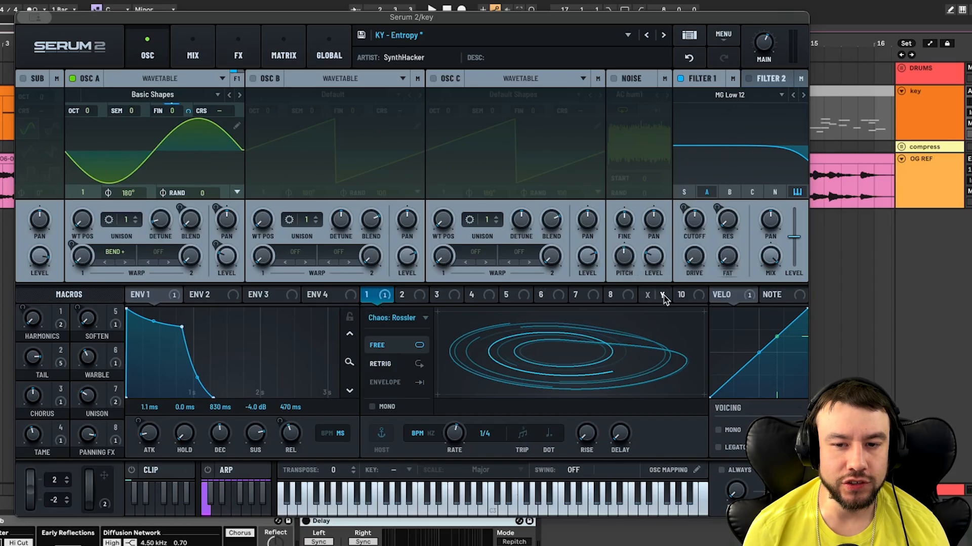
{"action": "left_click", "coordinate": [655, 297]}
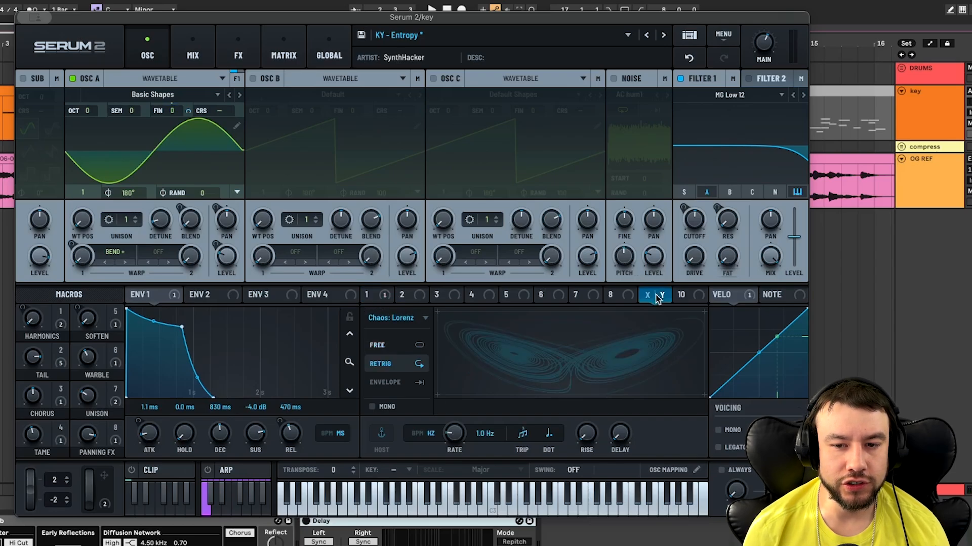
{"action": "left_click", "coordinate": [365, 298]}
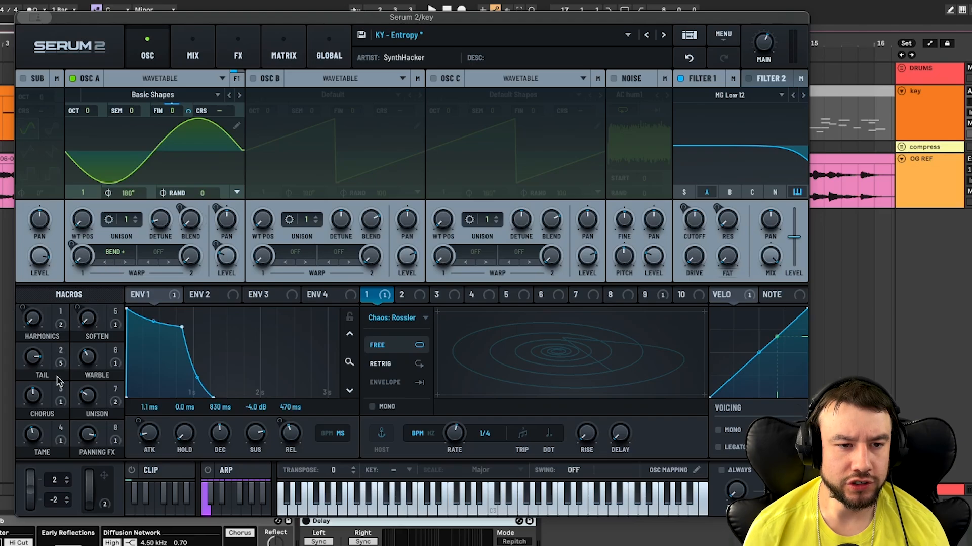
{"action": "left_click", "coordinate": [238, 53]}
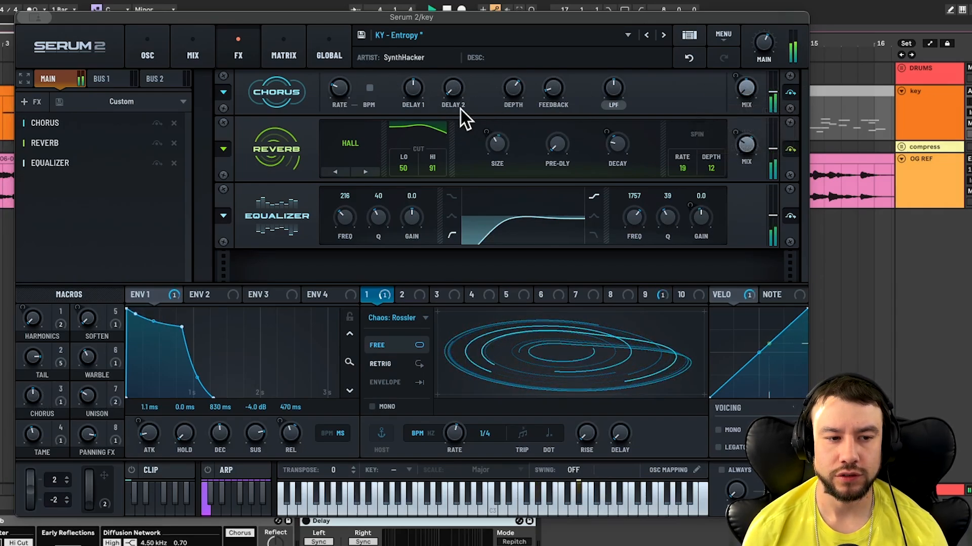
{"action": "left_click", "coordinate": [159, 56]}
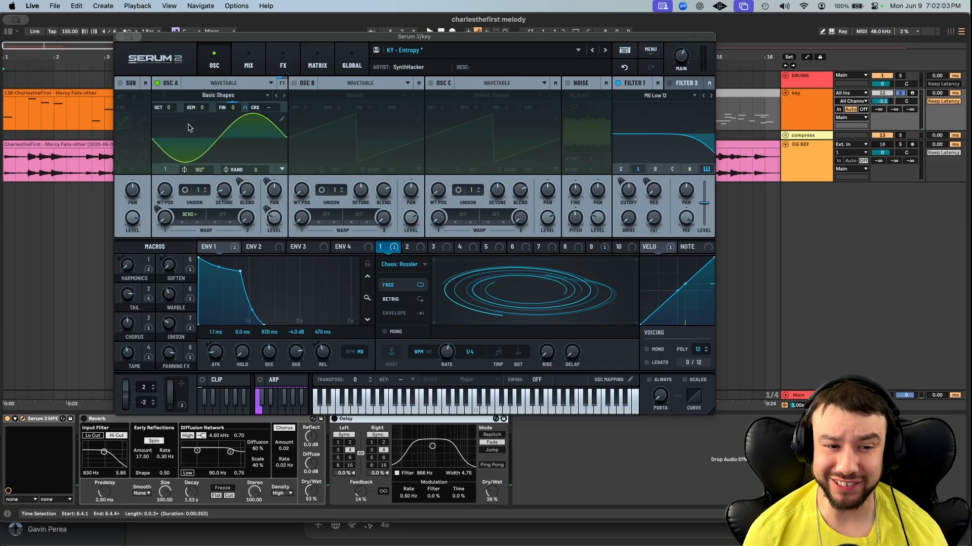
Step: Close the Serum 2 window and select the first MIDI clip on the key track
{"action": "mouse_move", "coordinate": [124, 40]}
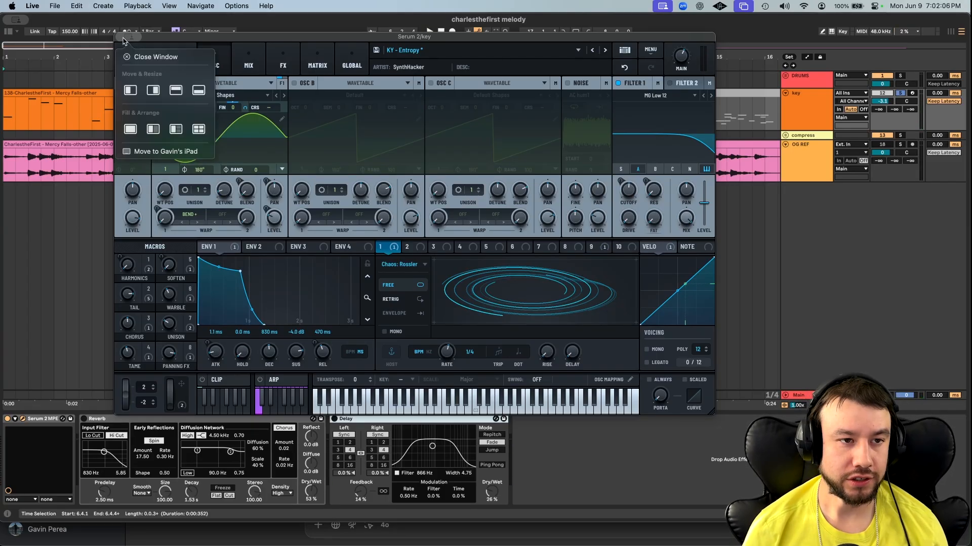
{"action": "left_click", "coordinate": [146, 56]}
{"action": "left_click", "coordinate": [55, 94]}
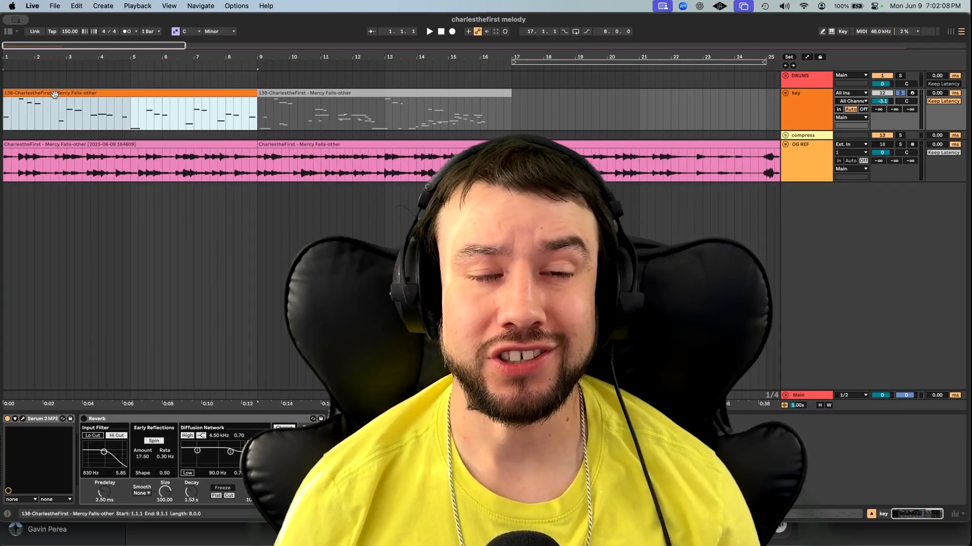